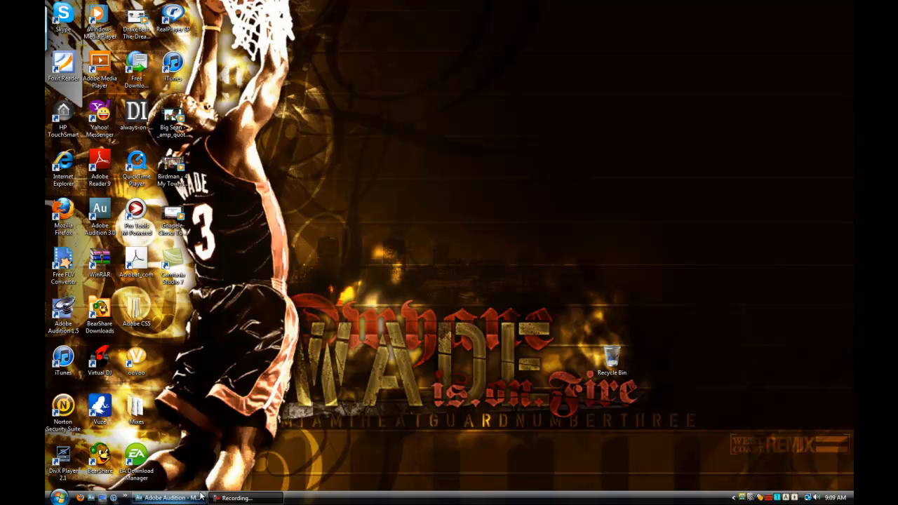
Switch to Adobe Audition, leave the existing session and relaunch Adobe Audition 3.0 with an empty multitrack session.
mouse_move(197, 497)
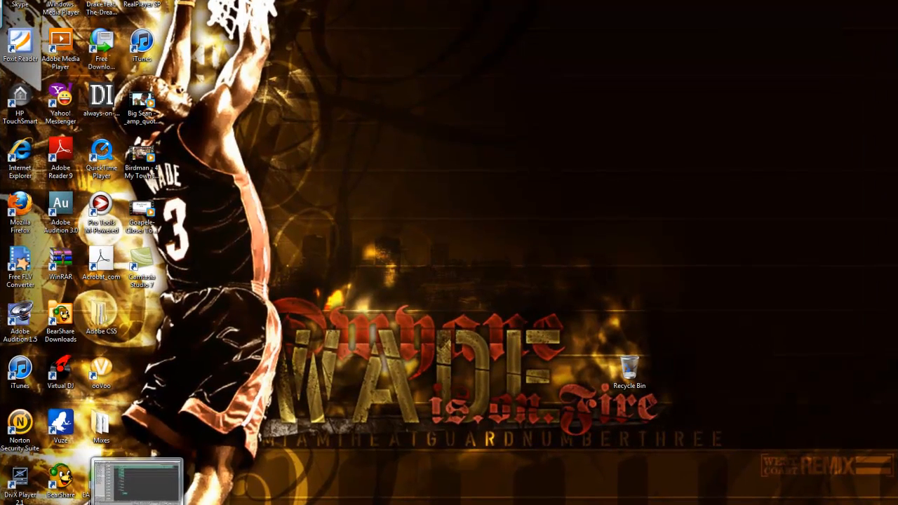
click(198, 497)
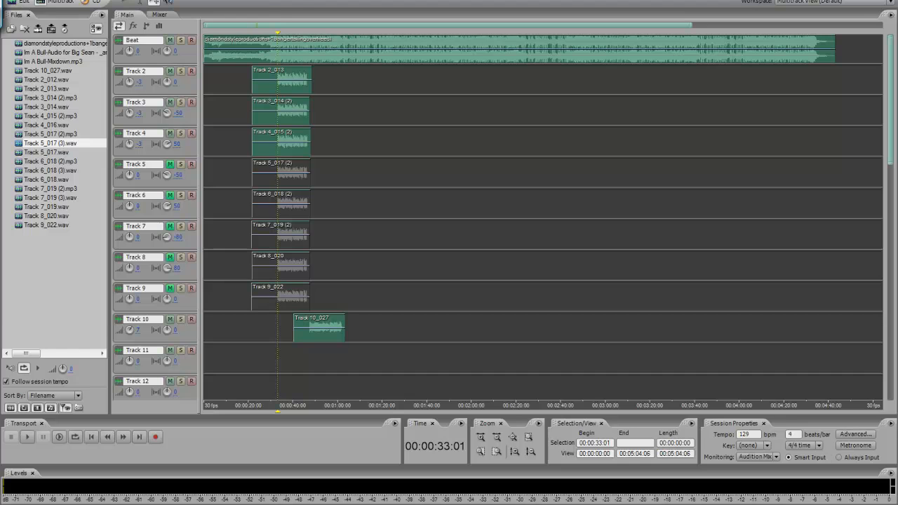
click(23, 2)
click(22, 2)
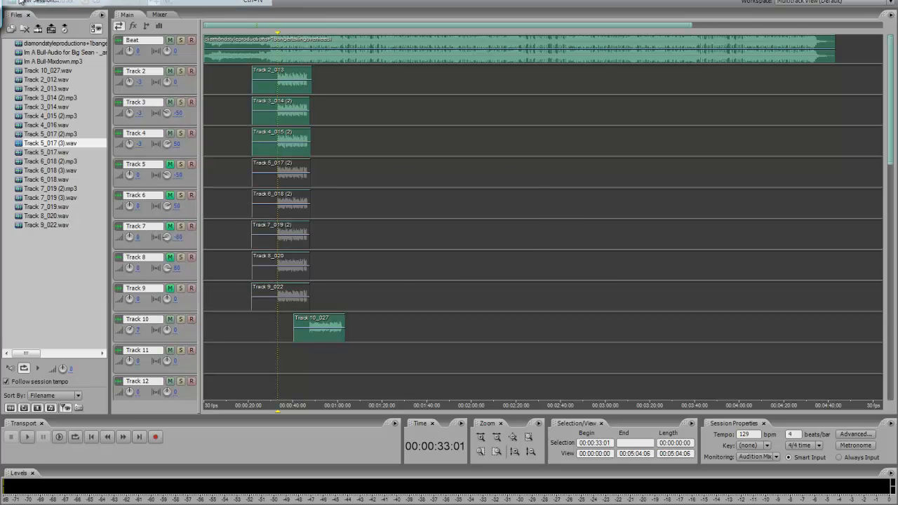
click(509, 272)
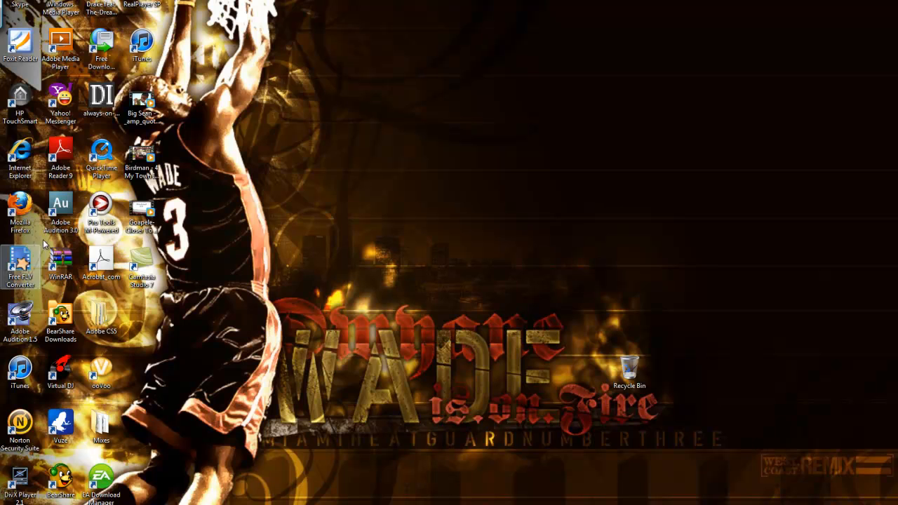
double_click(68, 229)
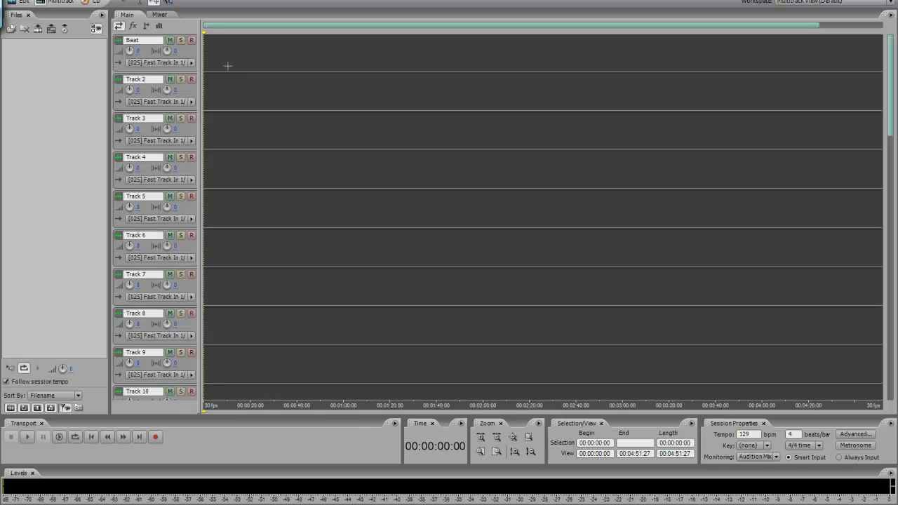
scroll(163, 95, up, 1)
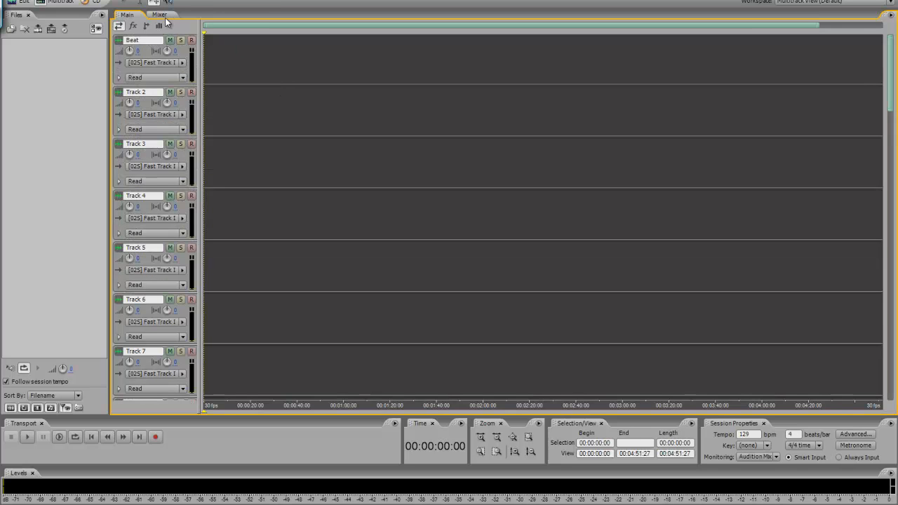
scroll(162, 78, down, 2)
scroll(162, 77, up, 4)
scroll(166, 77, down, 1)
scroll(165, 77, down, 1)
scroll(290, 89, up, 1)
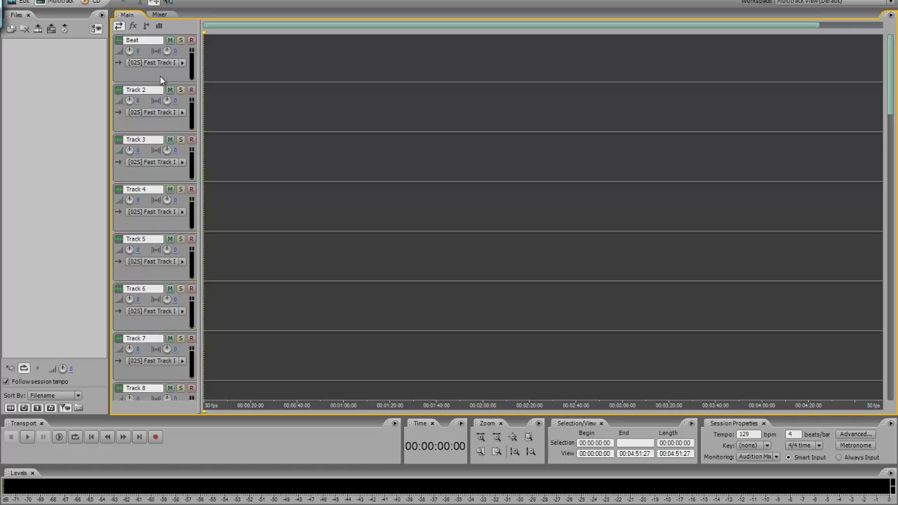
mouse_move(889, 53)
mouse_down()
mouse_move(896, 348)
mouse_move(894, 43)
mouse_up()
Fill in the Add Tracks dialog with 30 audio tracks and 4 bus tracks, and cancel it.
click(89, 0)
click(57, 51)
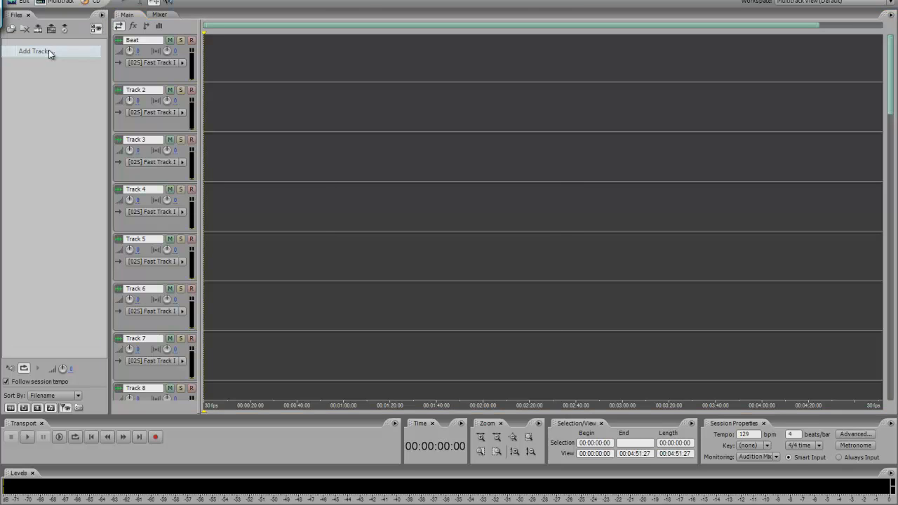
click(407, 187)
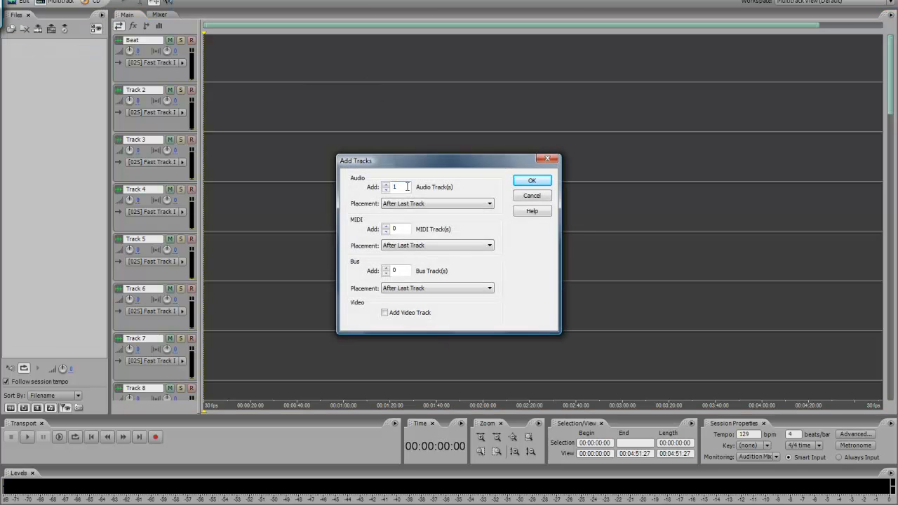
key(BackSpace)
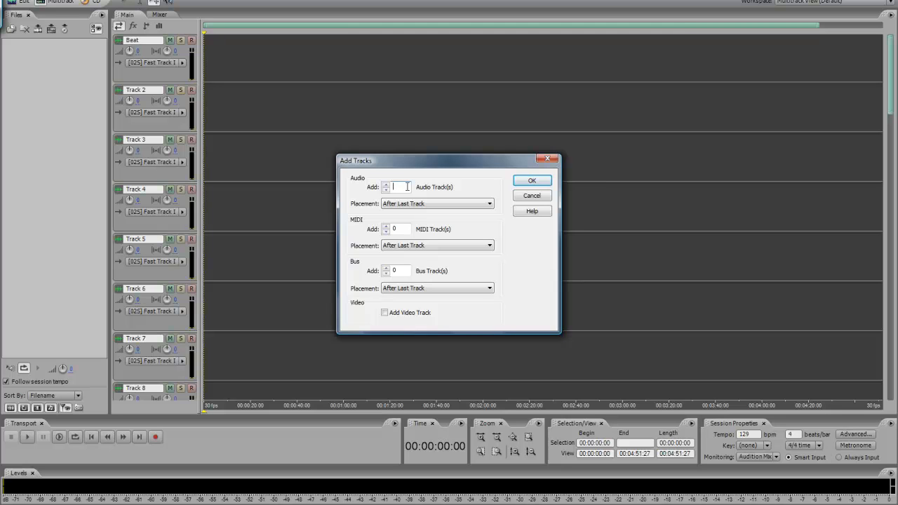
text(30)
click(397, 271)
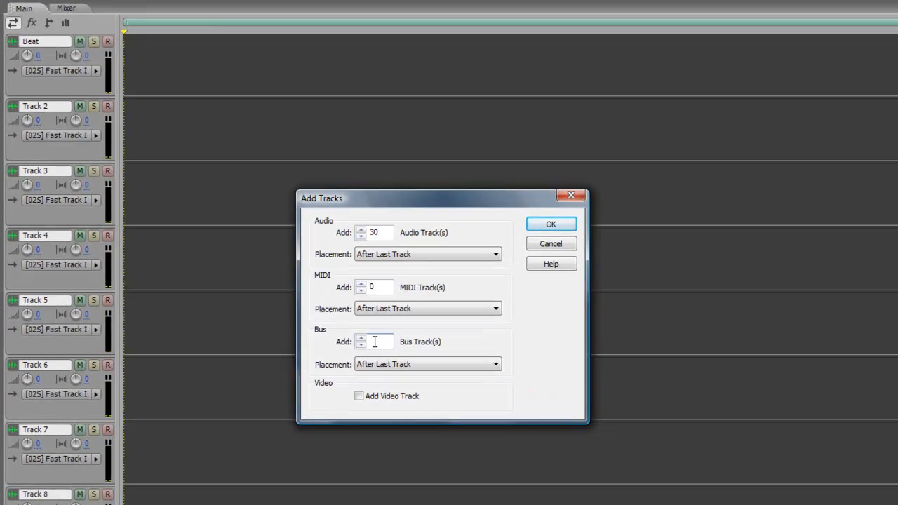
text(4)
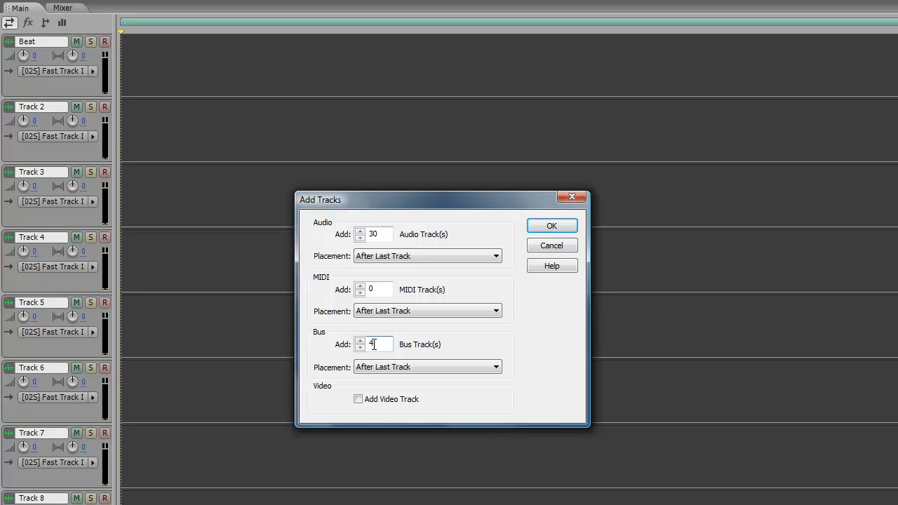
click(552, 247)
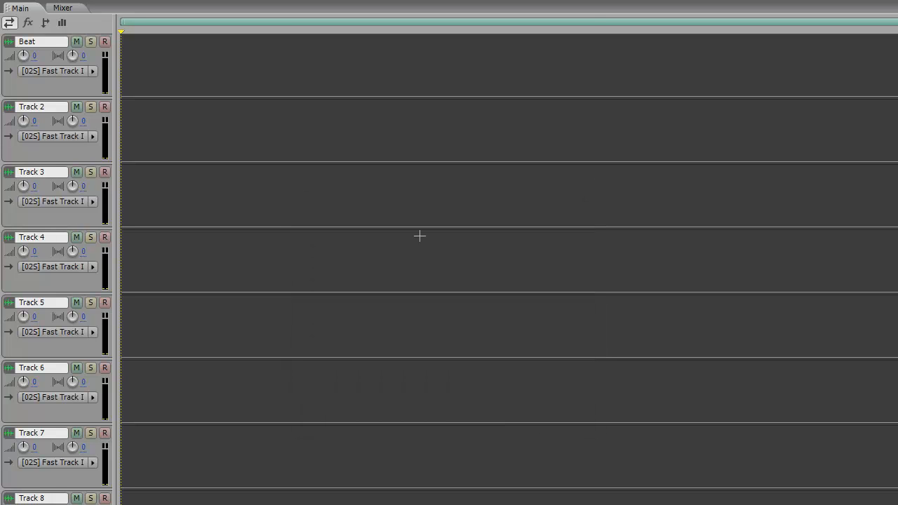
Import the diamondstyle+70saleslowflow70sale.mp3 file from the user's personal folder and place it at the start of the Beat track.
click(44, 43)
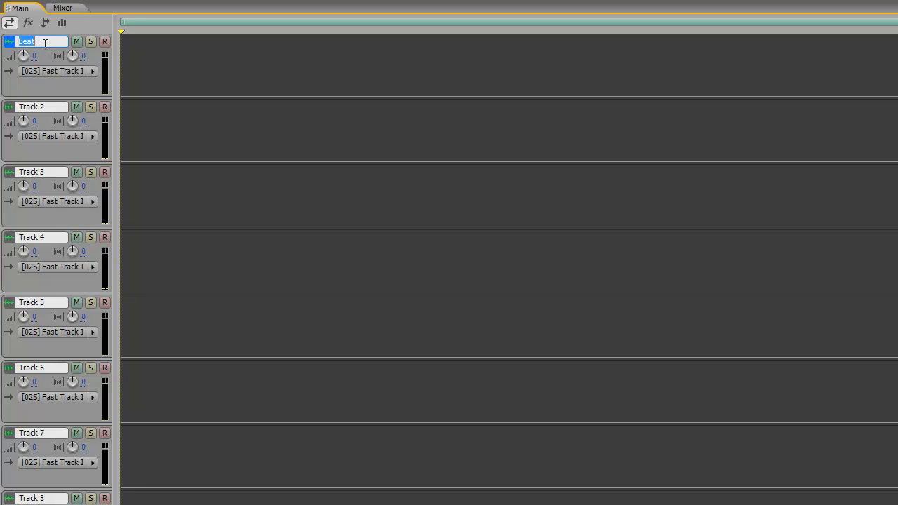
click(174, 62)
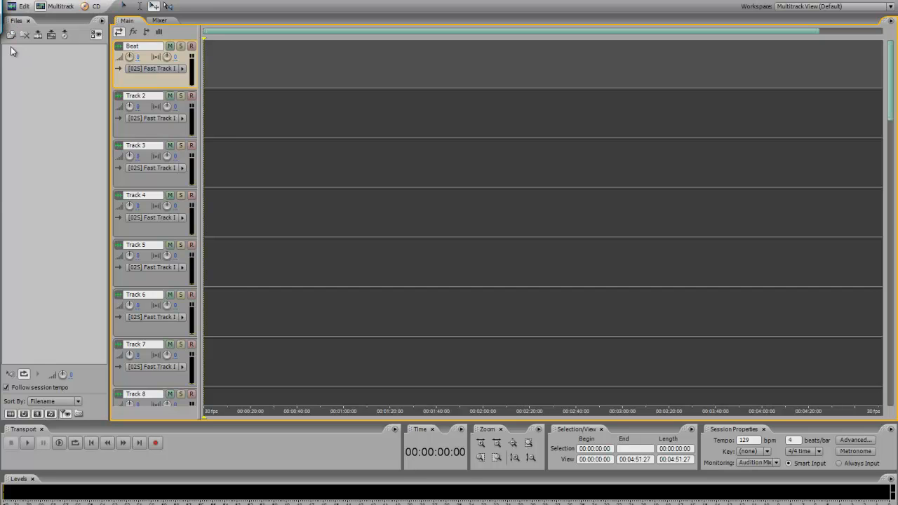
click(17, 504)
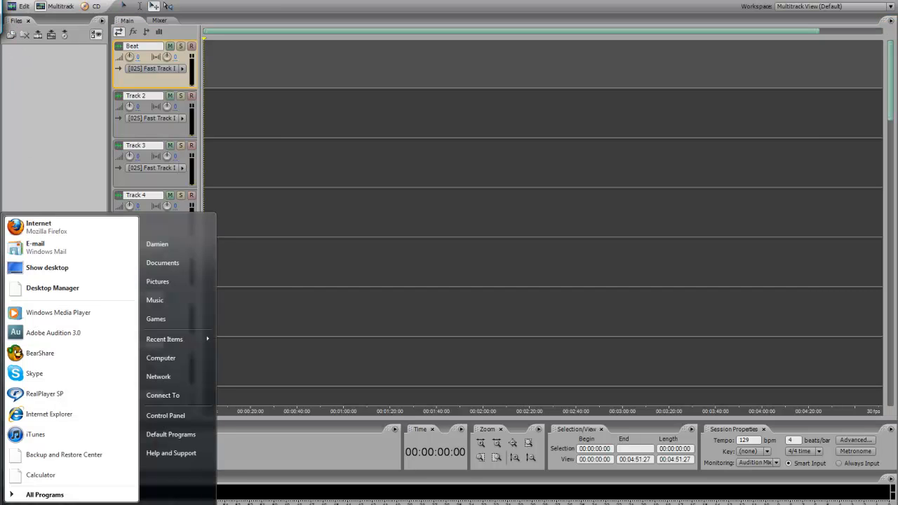
click(171, 245)
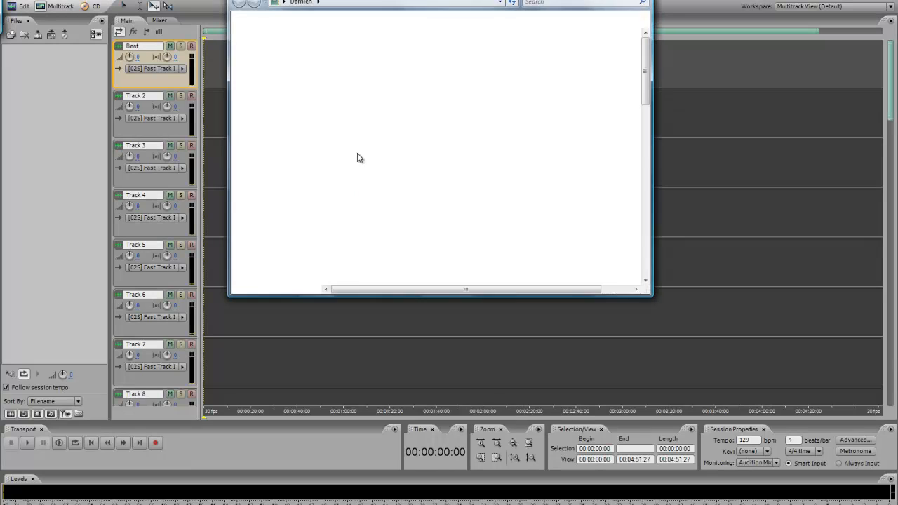
scroll(390, 105, down, 3)
scroll(393, 103, down, 2)
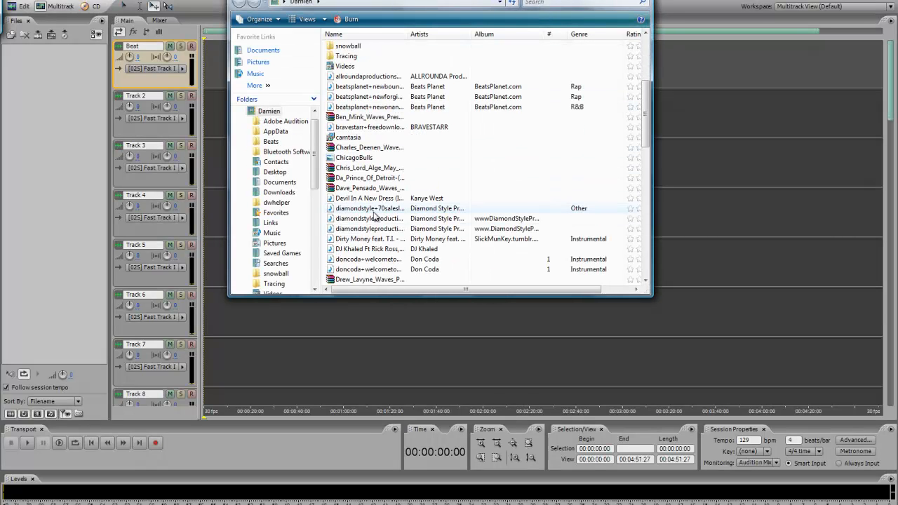
drag(79, 126, 69, 126)
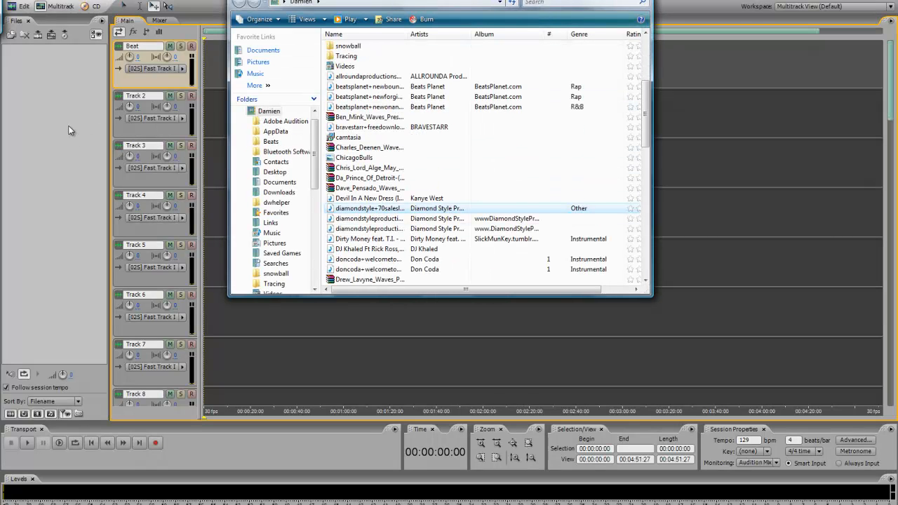
click(98, 215)
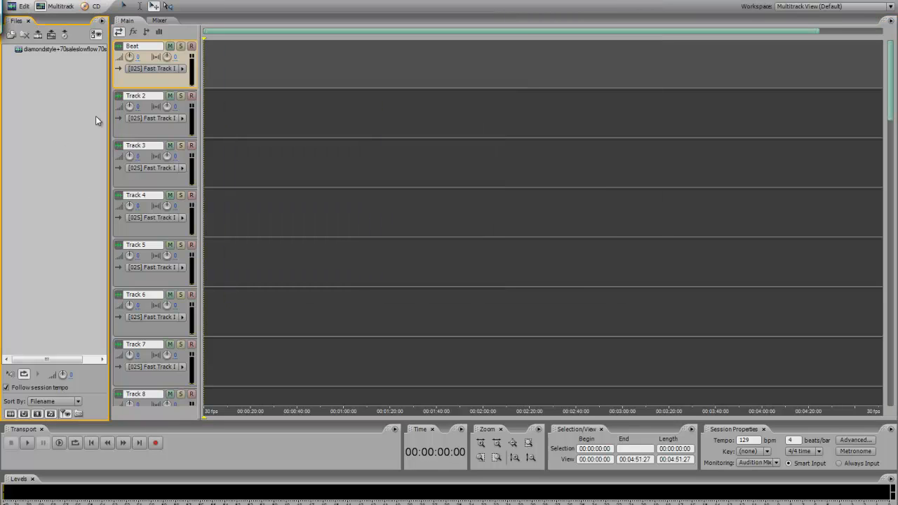
drag(58, 53, 323, 66)
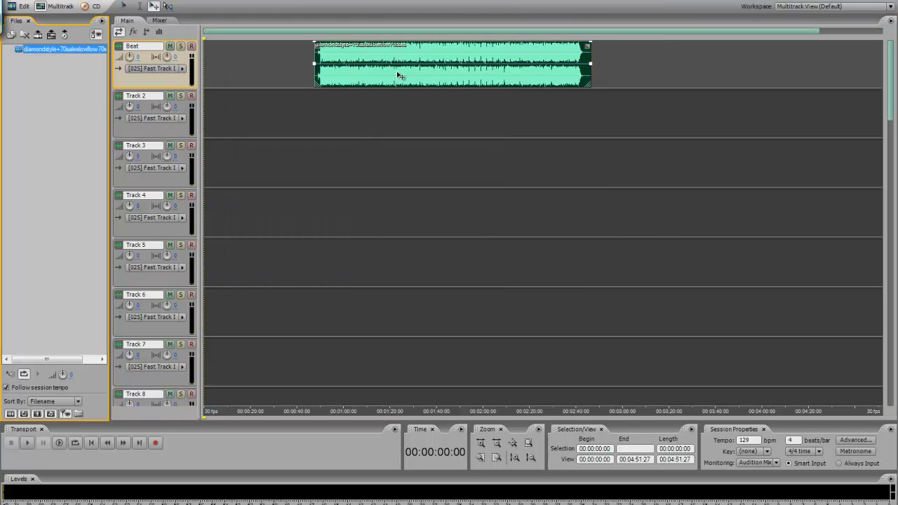
drag(397, 74, 270, 78)
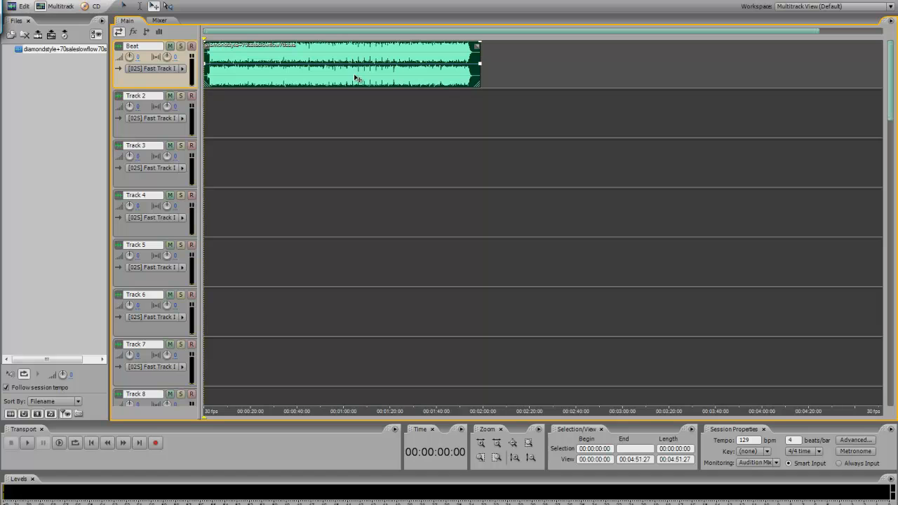
Close the imported beat file, removing all its instances from the session.
right_click(72, 50)
click(103, 54)
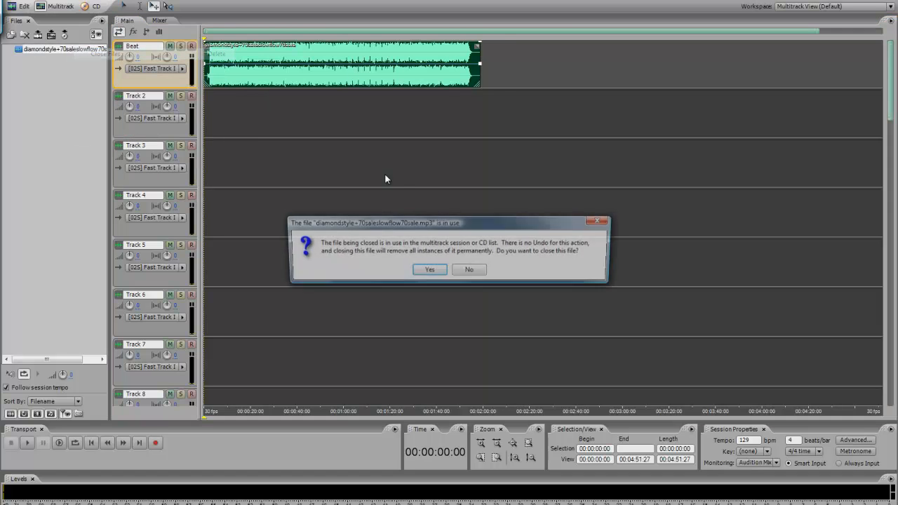
click(429, 270)
Look through the Beats folder in the Import dialog and close it without importing a file.
double_click(18, 49)
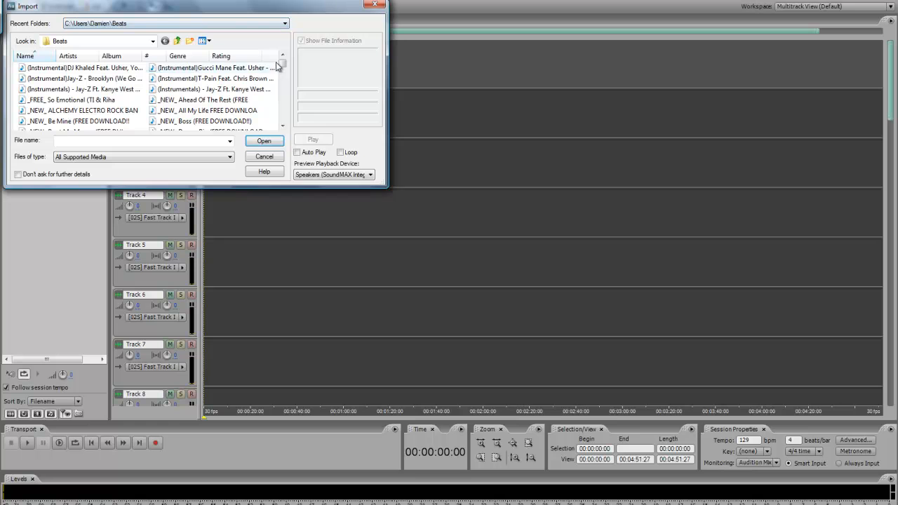
mouse_move(284, 71)
mouse_down()
mouse_move(285, 118)
mouse_move(280, 64)
mouse_up()
click(257, 158)
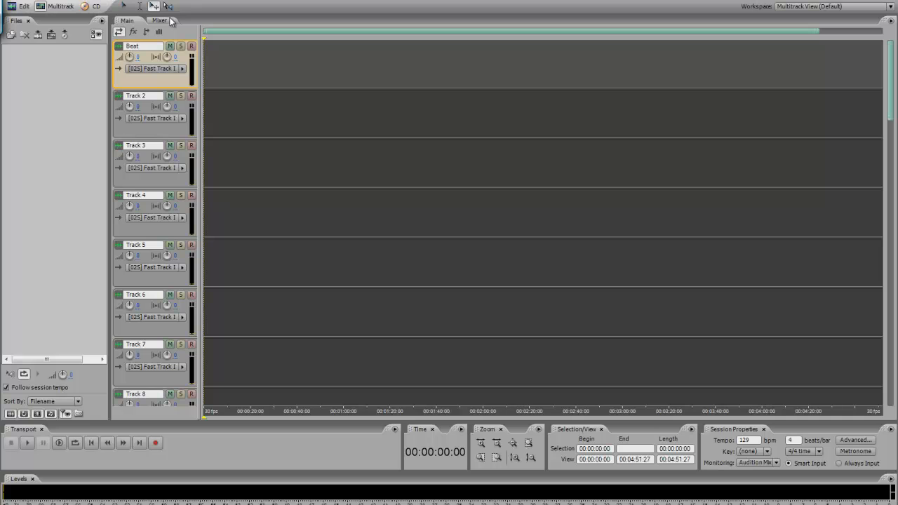
Examine the mixer's channel strips and their output routing, from the Beat track through Bus D.
click(167, 20)
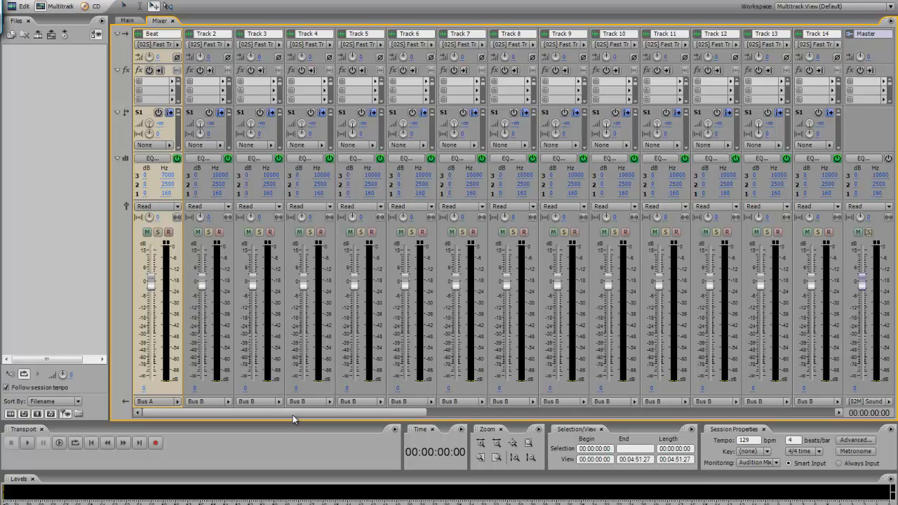
drag(292, 414, 848, 410)
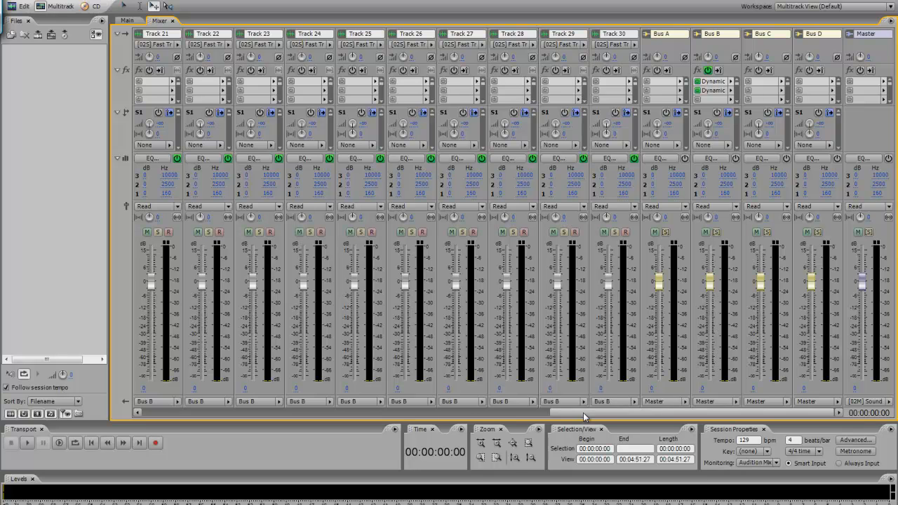
click(152, 412)
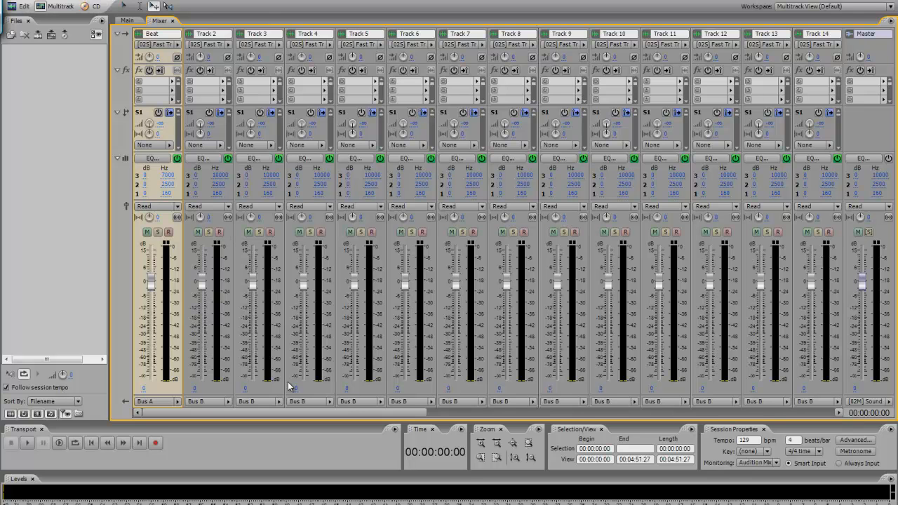
Arm Track 2 for recording in the mixer.
click(219, 232)
click(291, 141)
click(177, 119)
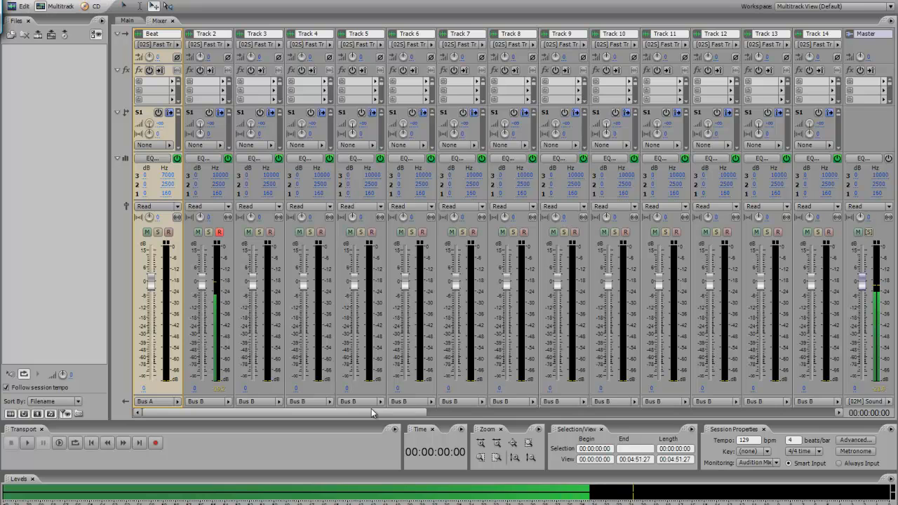
Assign the Dynamics Processing effect from Amplitude and Compression to the first effect slot of Bus B.
drag(360, 415, 771, 414)
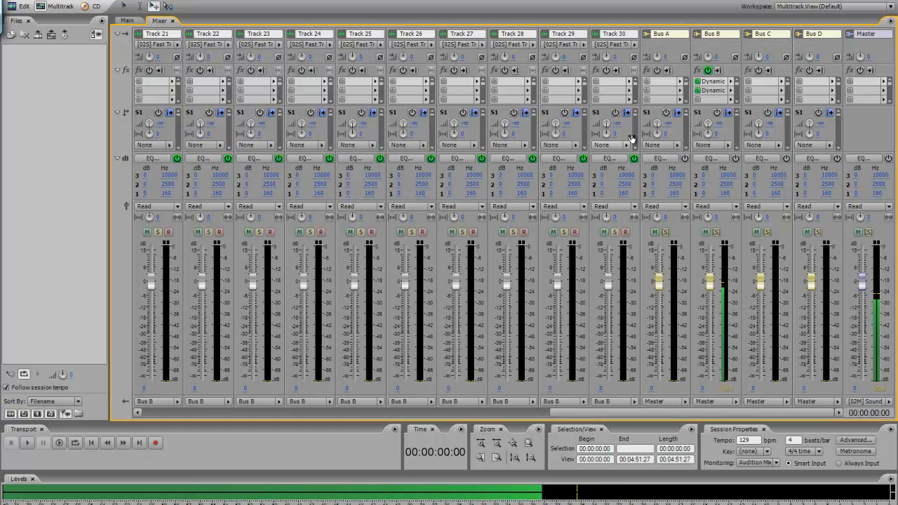
click(733, 82)
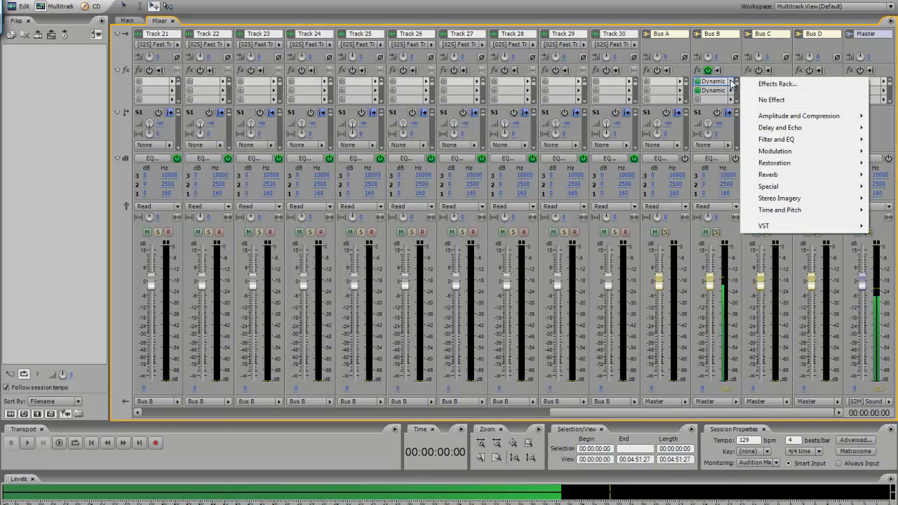
mouse_move(784, 118)
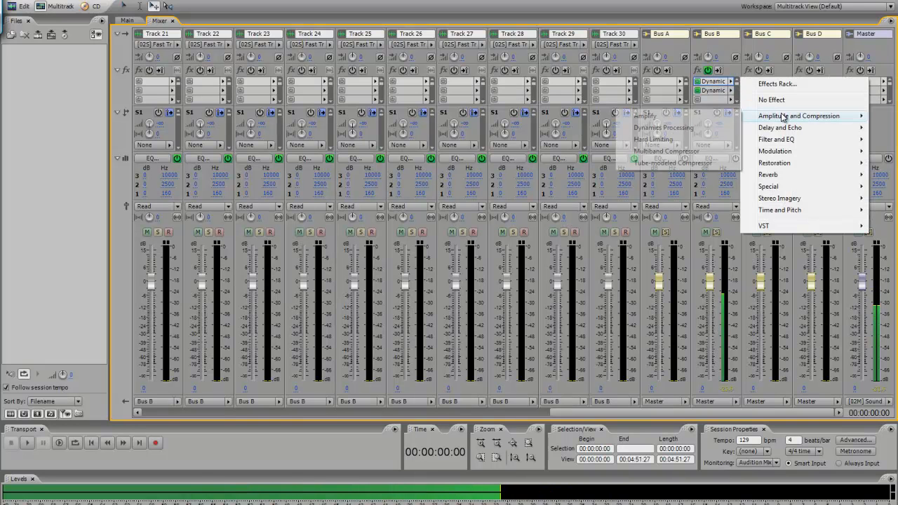
click(697, 129)
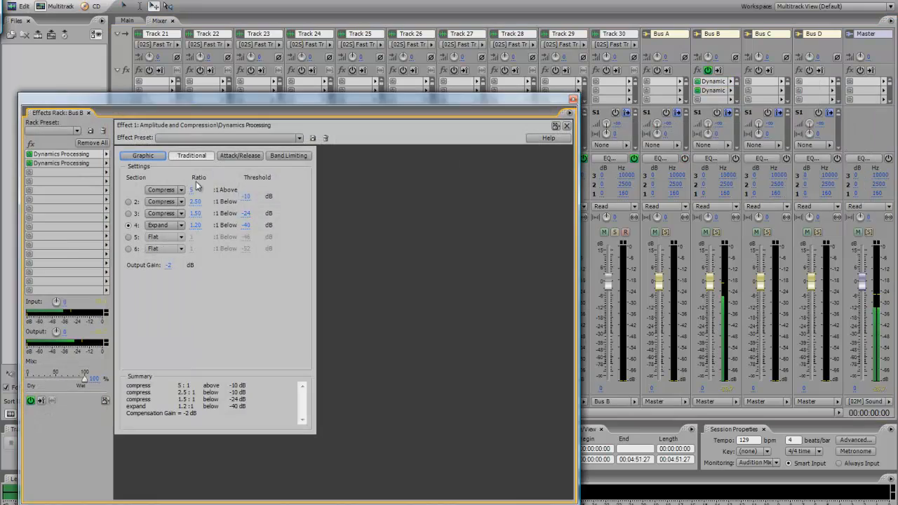
Look through the effect presets available for Bus B's first Dynamics Processing effect, down to the vocal compression presets.
click(193, 137)
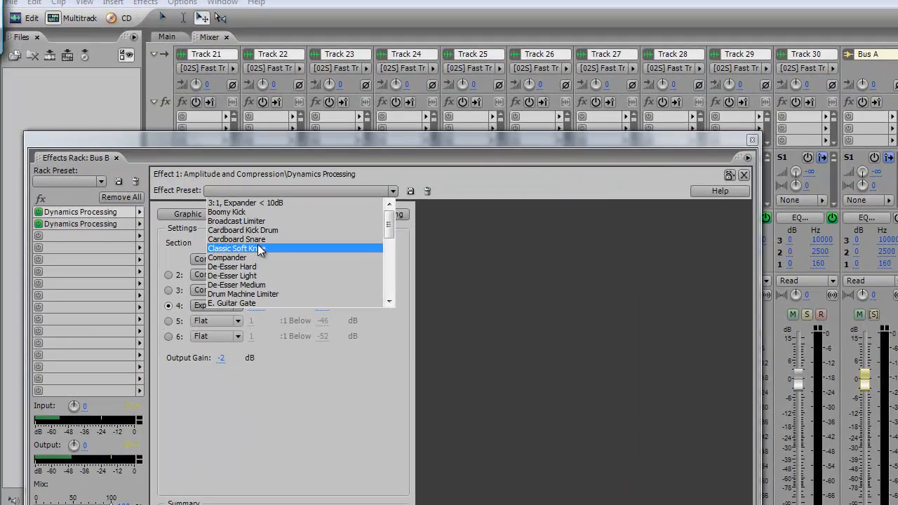
drag(390, 223, 395, 295)
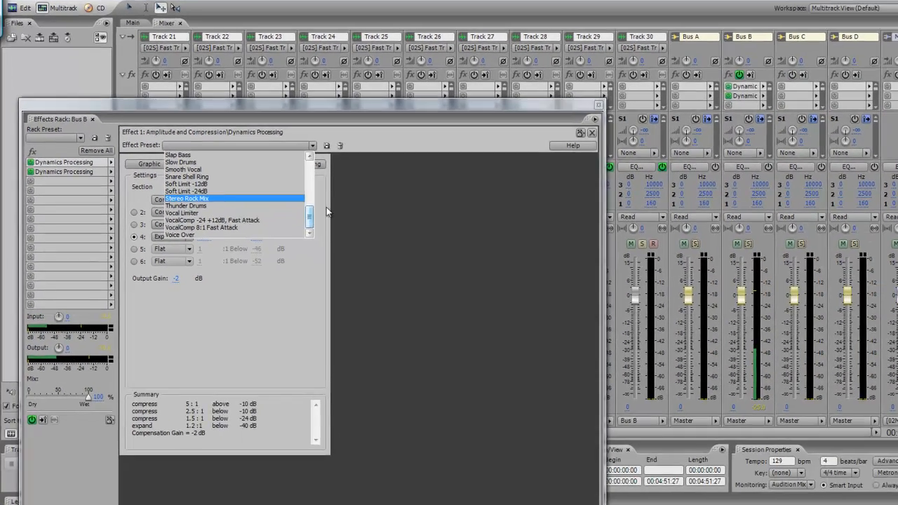
click(460, 265)
Look through the effect presets around the De-Esser entries for Bus B's second Dynamics Processing effect, and close the effects rack.
click(68, 164)
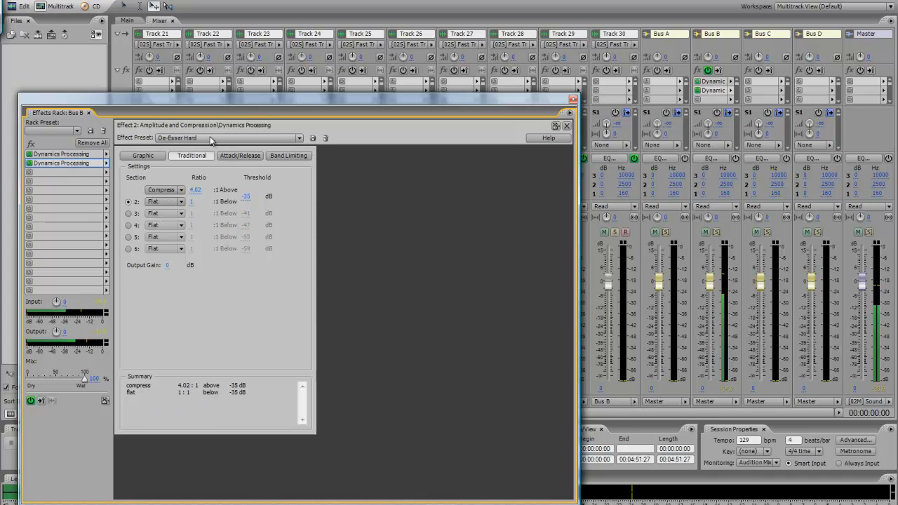
click(209, 139)
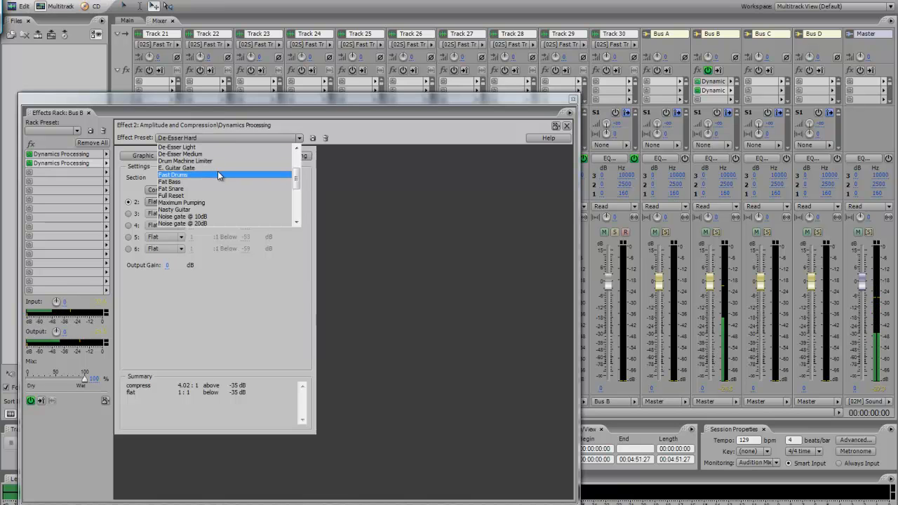
scroll(218, 172, down, 2)
scroll(263, 191, down, 3)
scroll(264, 191, up, 5)
scroll(252, 194, up, 1)
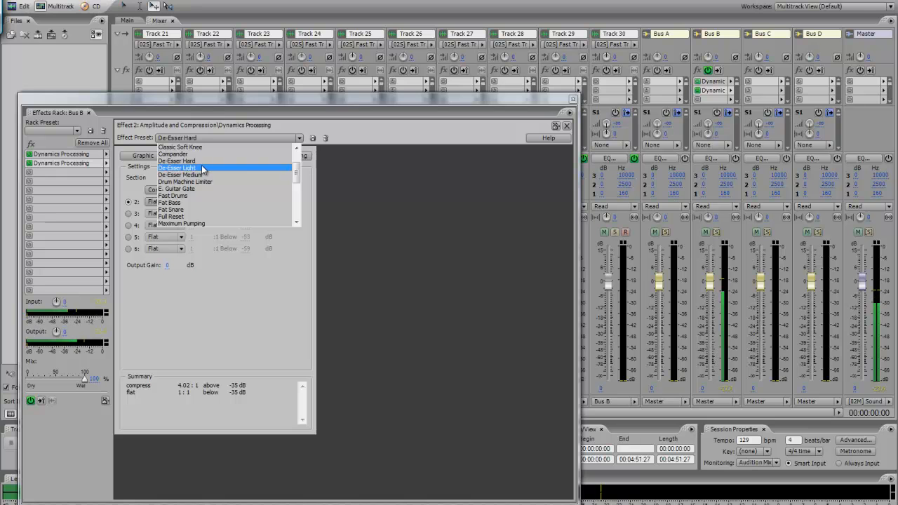
click(574, 99)
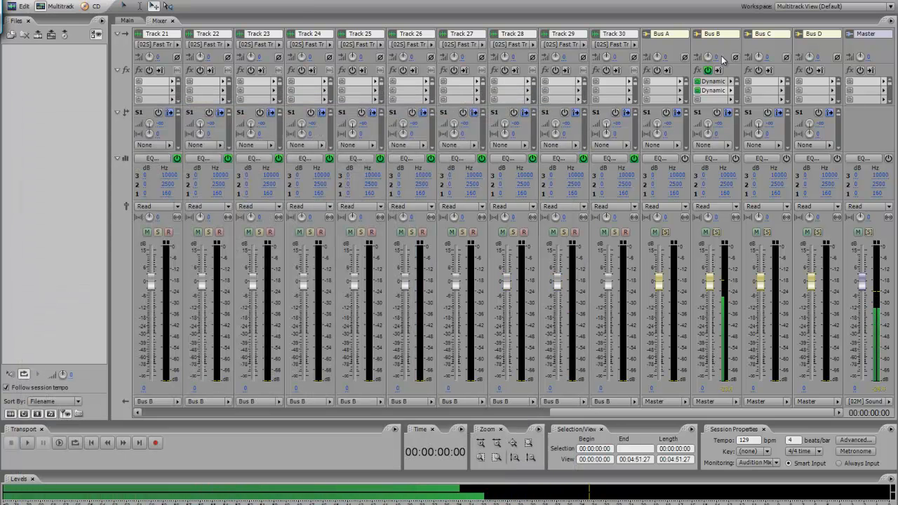
Disarm Track 2 from recording in the mixer.
drag(587, 413, 191, 417)
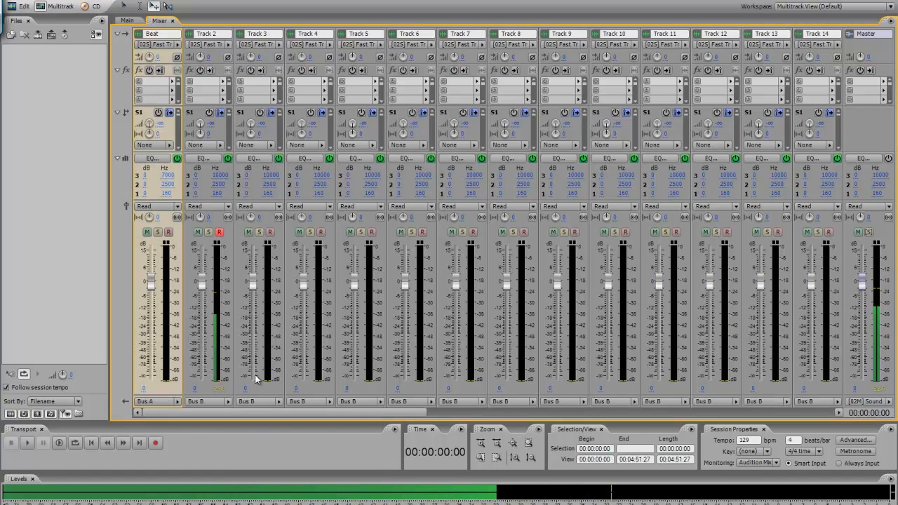
click(220, 232)
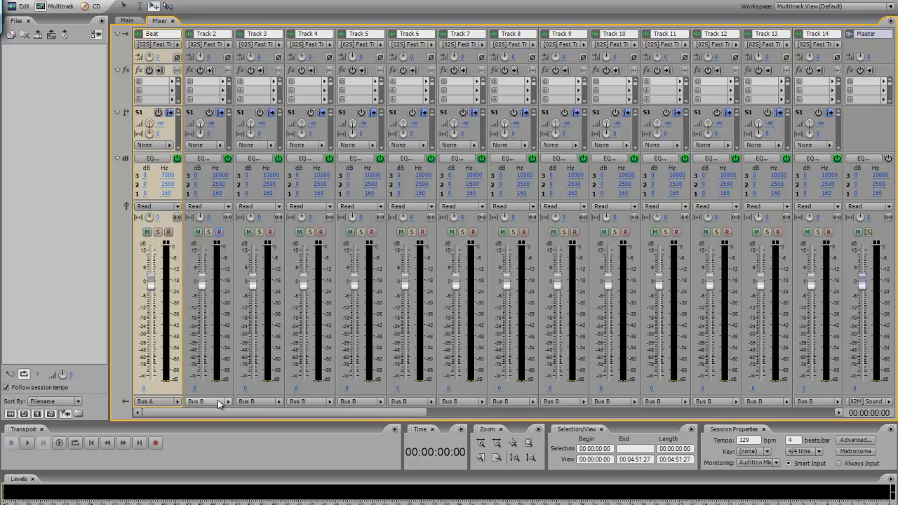
Try routing Track 2's output to Master, and reassign it to Bus B after viewing the Beat track's output choices.
click(218, 402)
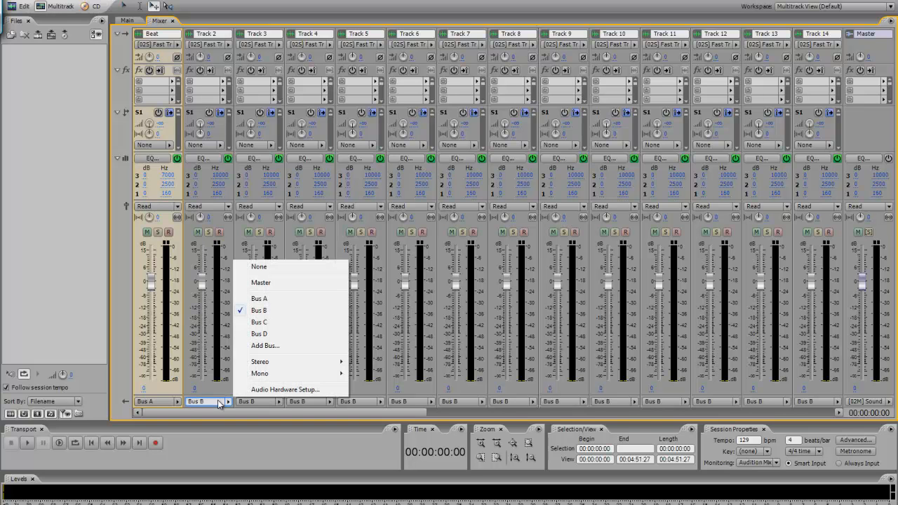
click(257, 279)
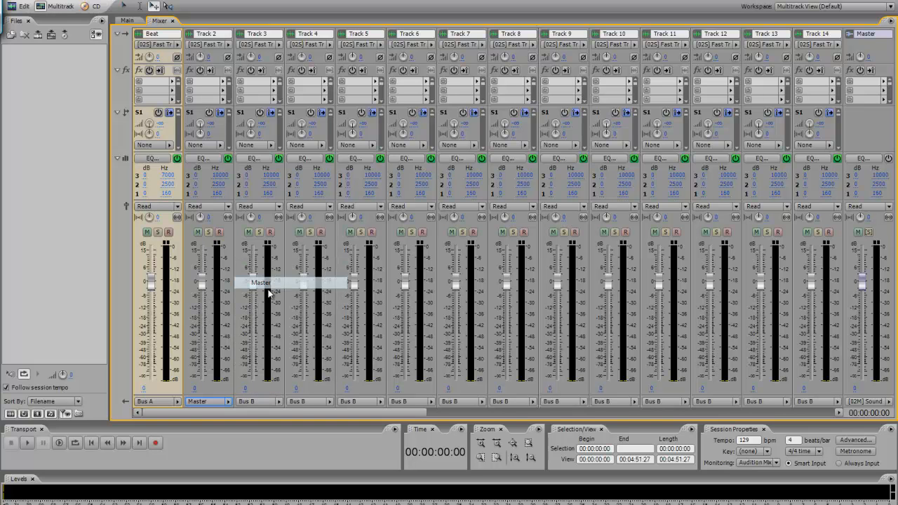
click(177, 401)
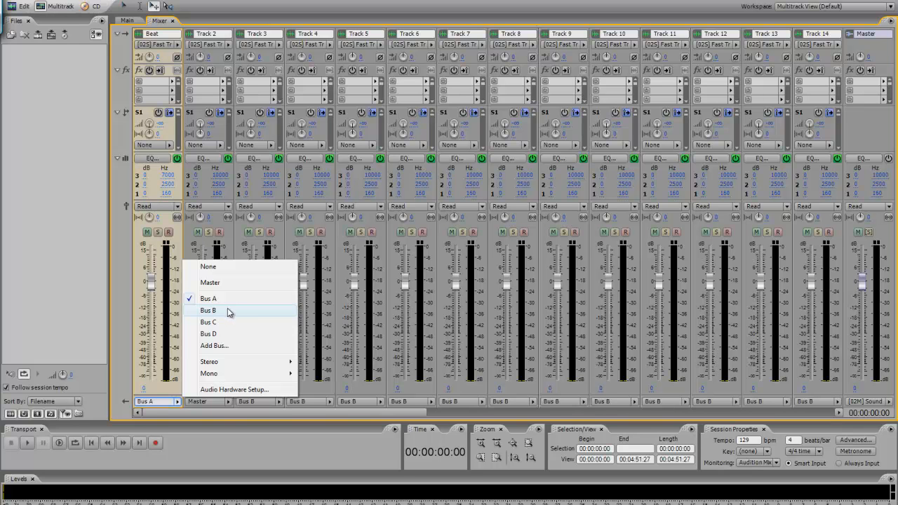
click(232, 414)
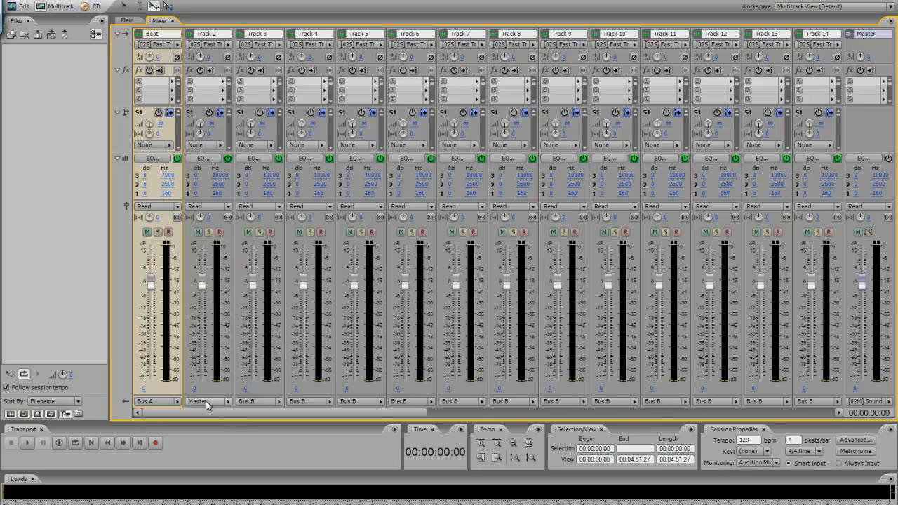
click(208, 403)
click(260, 310)
Review the main track view and the mixer's output routing from the Beat track through the buses.
click(127, 20)
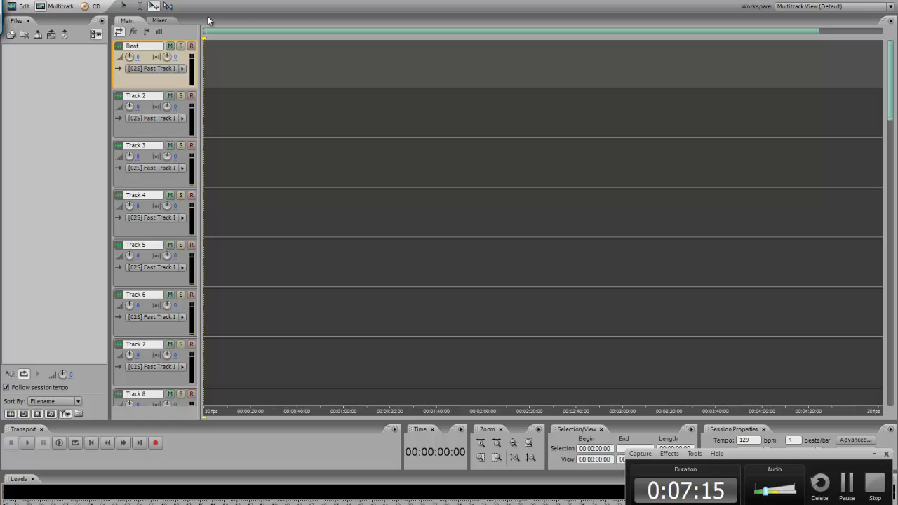
click(159, 20)
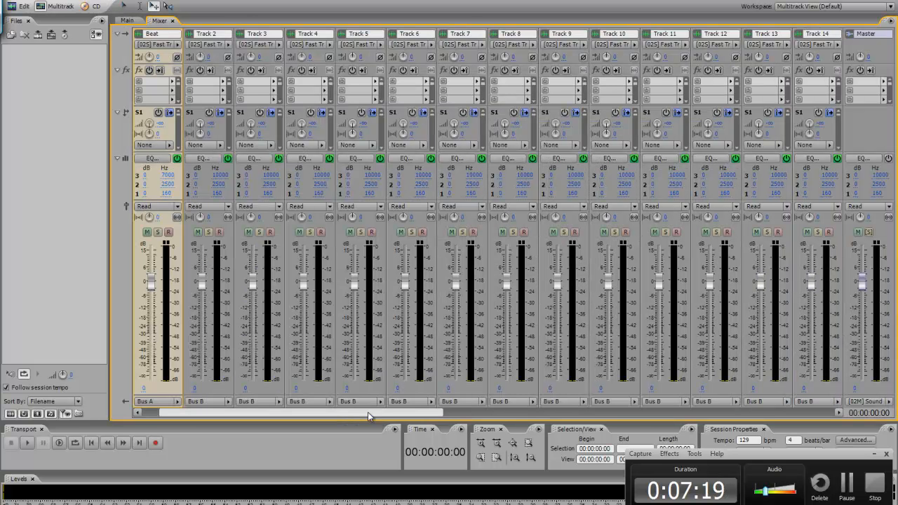
drag(344, 414, 840, 414)
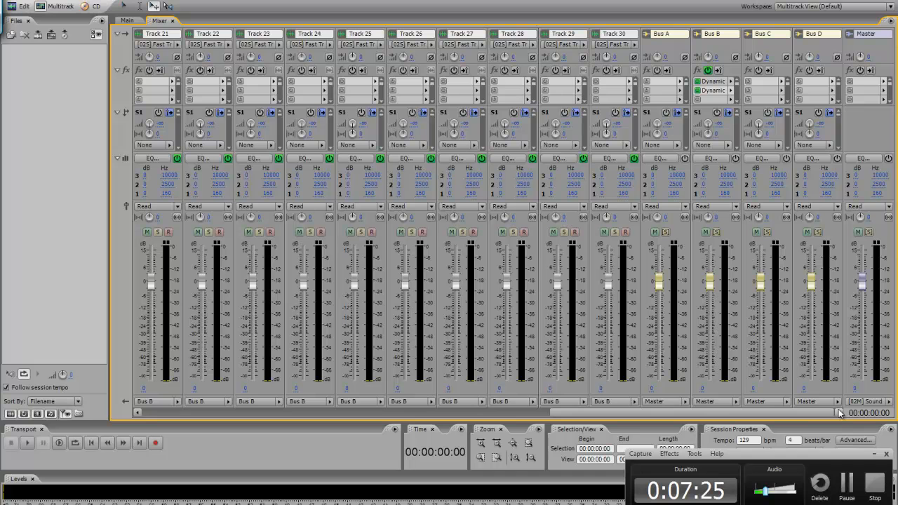
drag(839, 414, 250, 417)
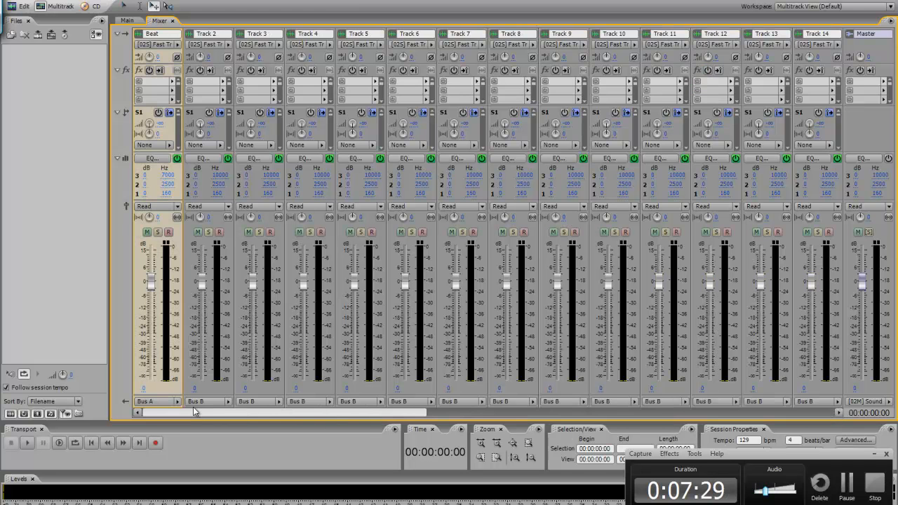